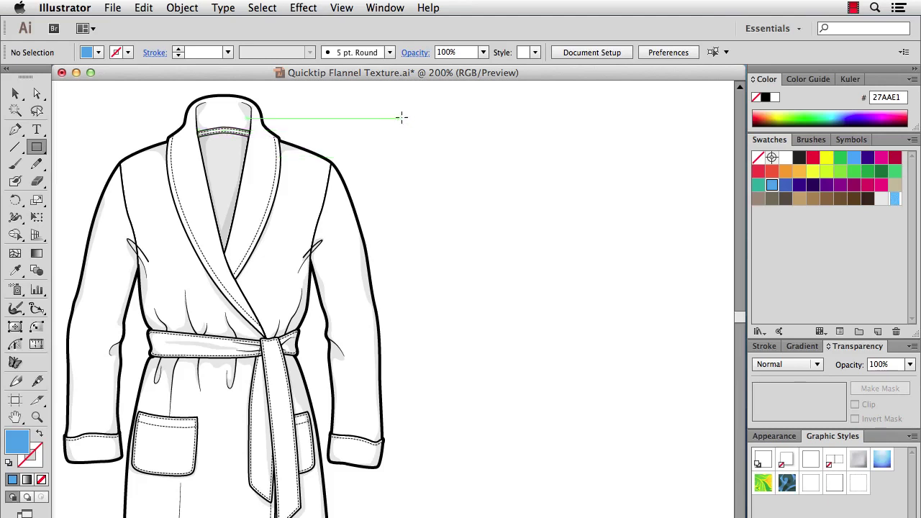
Step: Draw a large blue (27AAE1) rectangle with no stroke beside the robe drawing
{"action": "left_click_drag", "start_coordinate": [400, 115], "coordinate": [719, 517]}
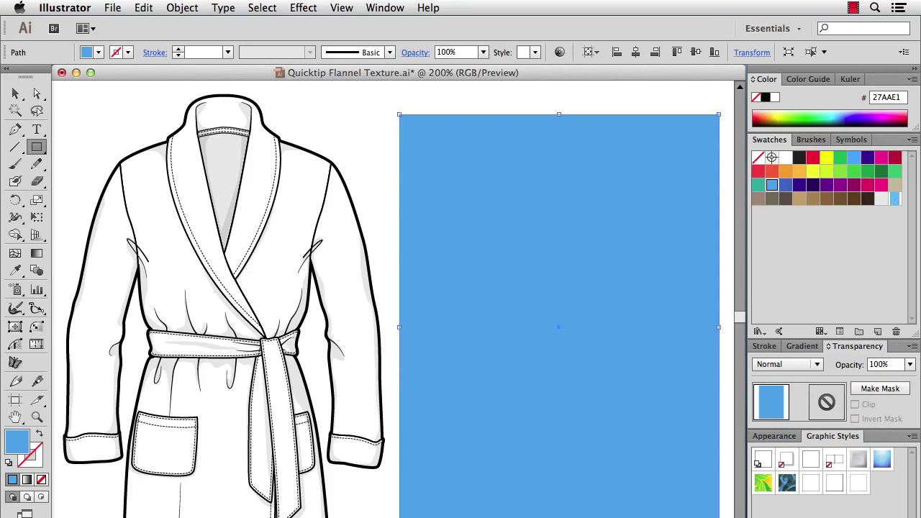
Step: Apply the AI_Static SVG filter to the blue rectangle for a grainy texture
{"action": "key", "text": "v"}
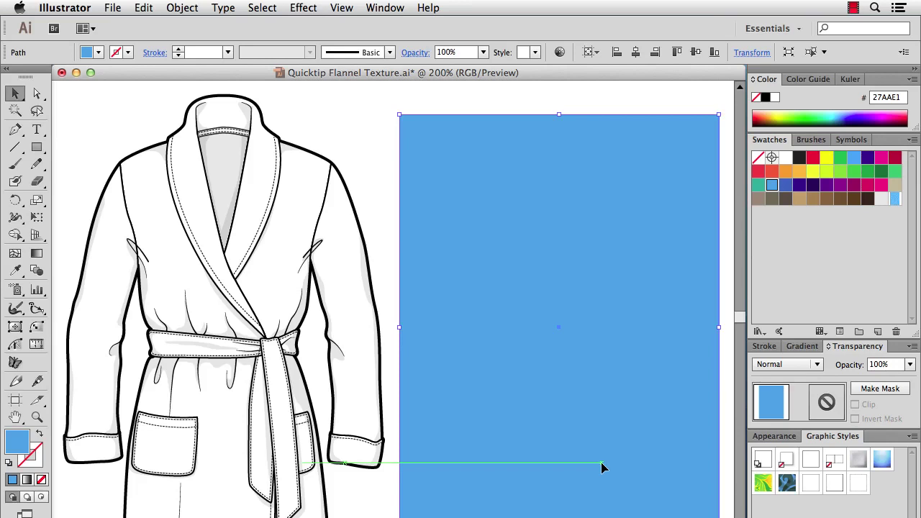
{"action": "left_click", "coordinate": [304, 7]}
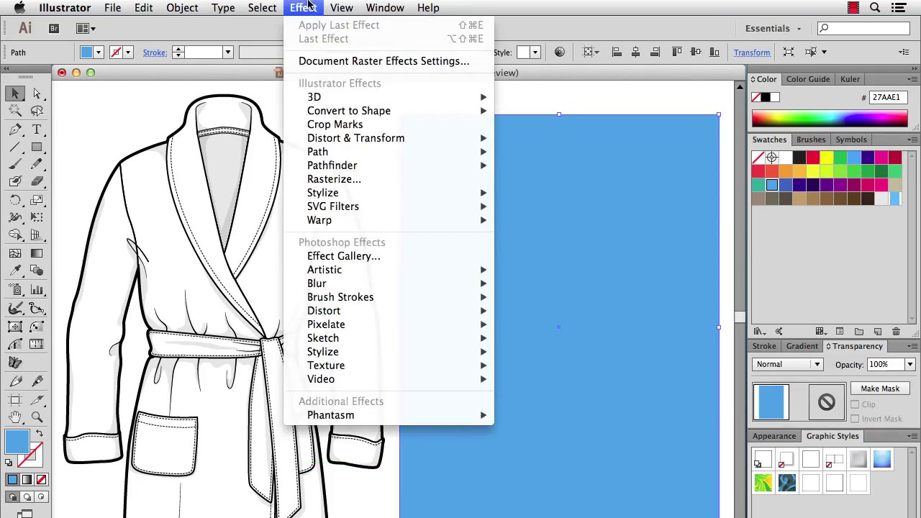
{"action": "mouse_move", "coordinate": [354, 206]}
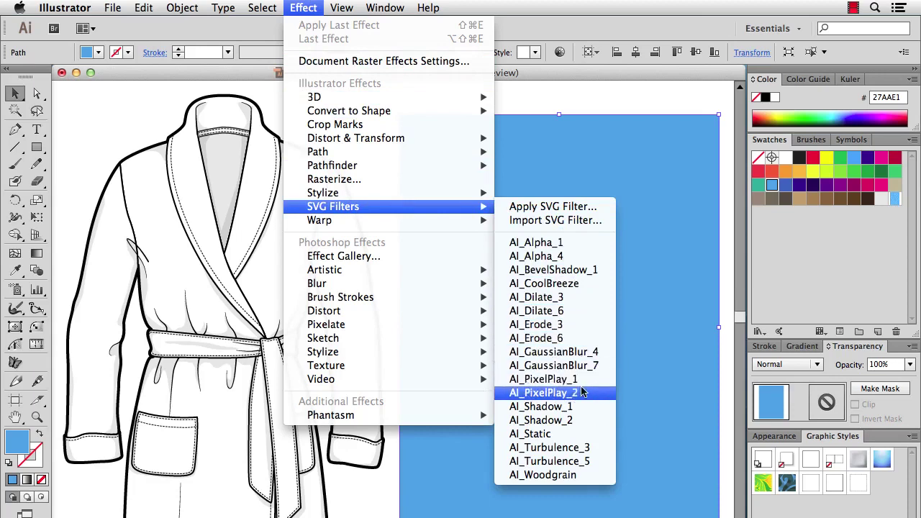
{"action": "left_click", "coordinate": [582, 433]}
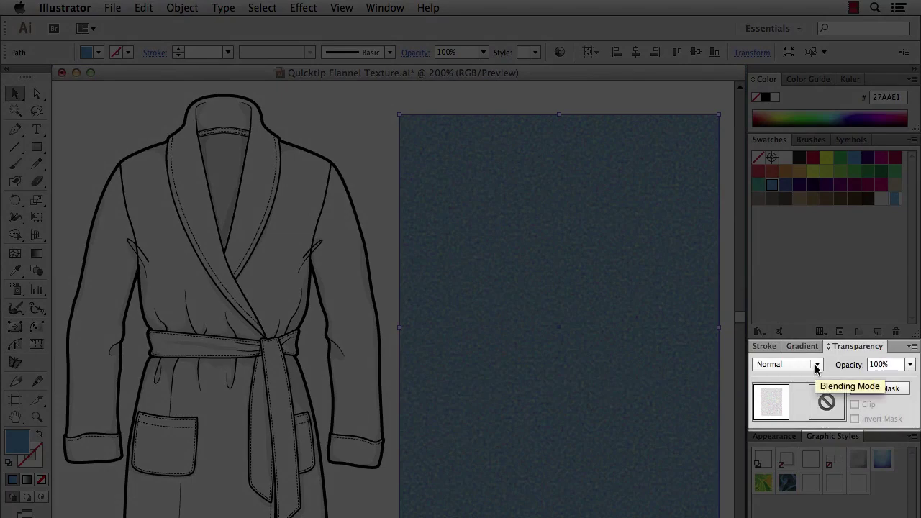
Step: Set the textured rectangle's blending mode to Luminosity
{"action": "left_click", "coordinate": [817, 366]}
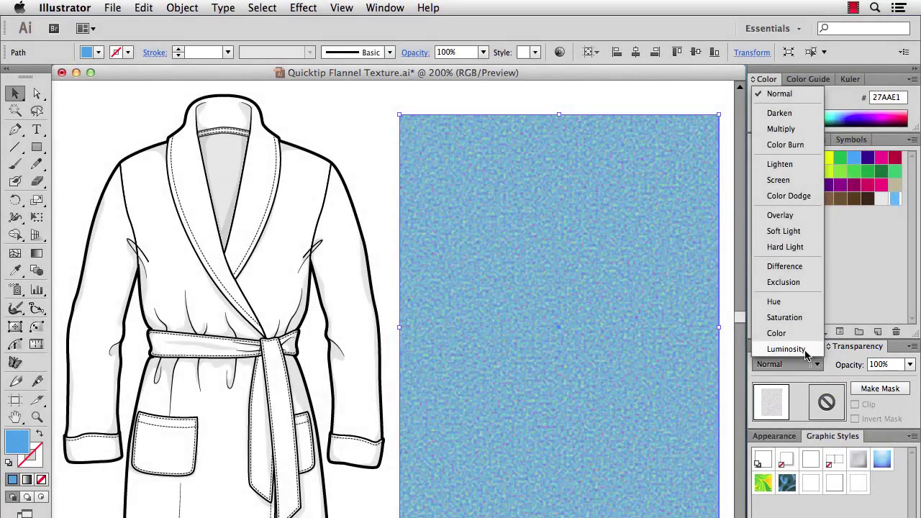
{"action": "left_click", "coordinate": [806, 350]}
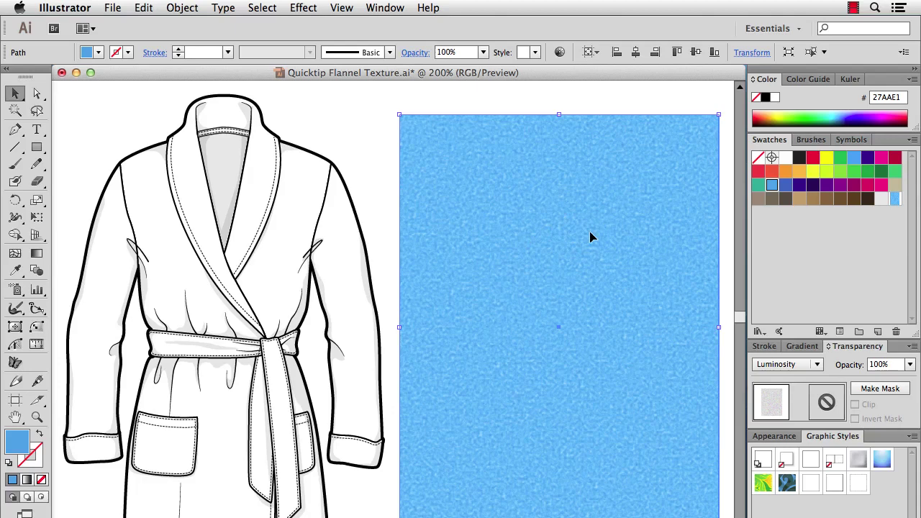
Step: Paste a copy of the rectangle in back and set its fill to None
{"action": "left_click", "coordinate": [537, 105]}
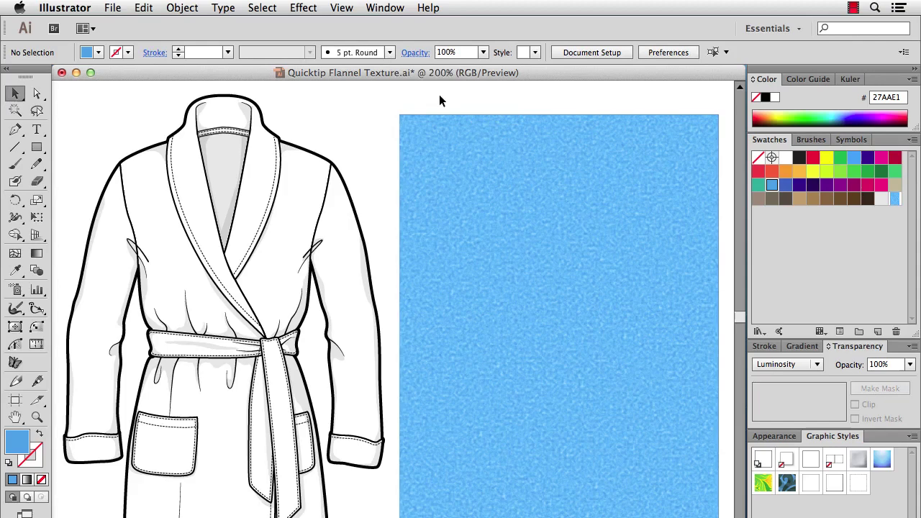
{"action": "left_click", "coordinate": [144, 8]}
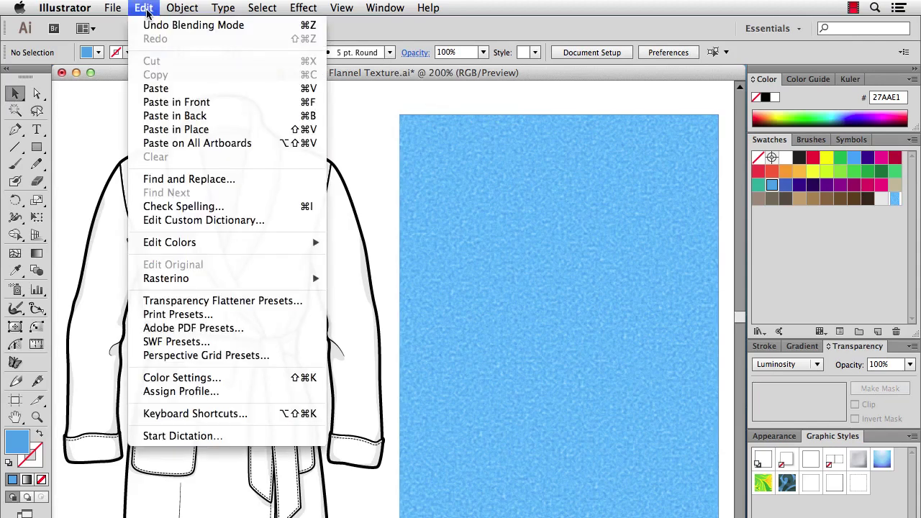
{"action": "left_click", "coordinate": [159, 116]}
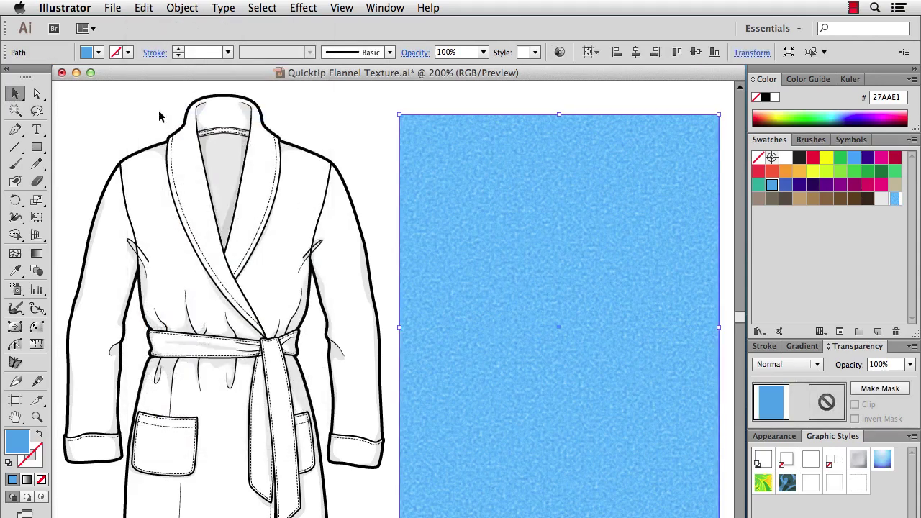
{"action": "left_click", "coordinate": [41, 480]}
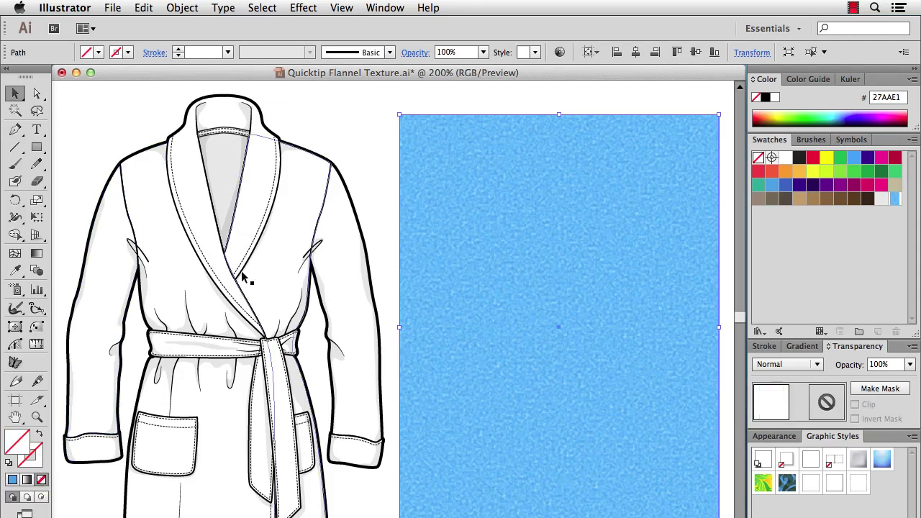
{"action": "left_click", "coordinate": [375, 105]}
Step: Turn both stacked rectangles into a pattern swatch and fill the robe's white areas with it
{"action": "left_click_drag", "start_coordinate": [377, 94], "coordinate": [497, 204]}
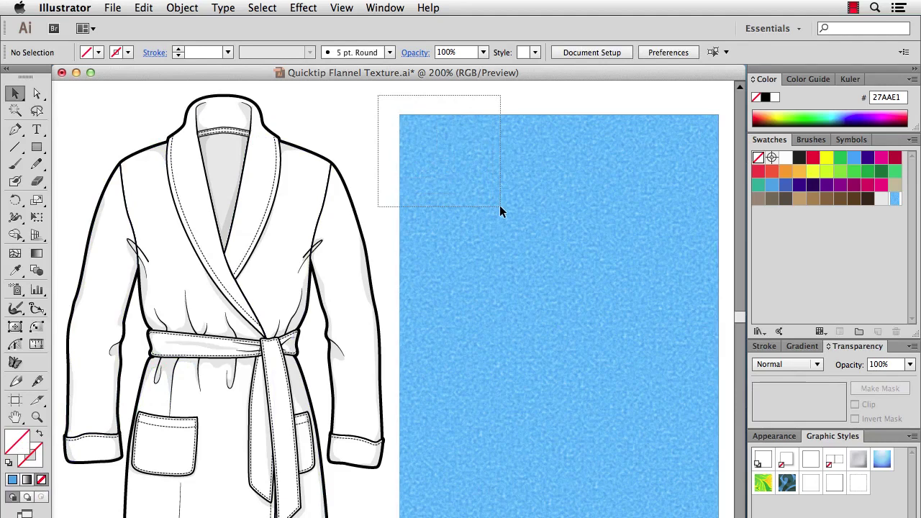
{"action": "left_click_drag", "start_coordinate": [499, 205], "coordinate": [779, 234]}
{"action": "key", "text": "y"}
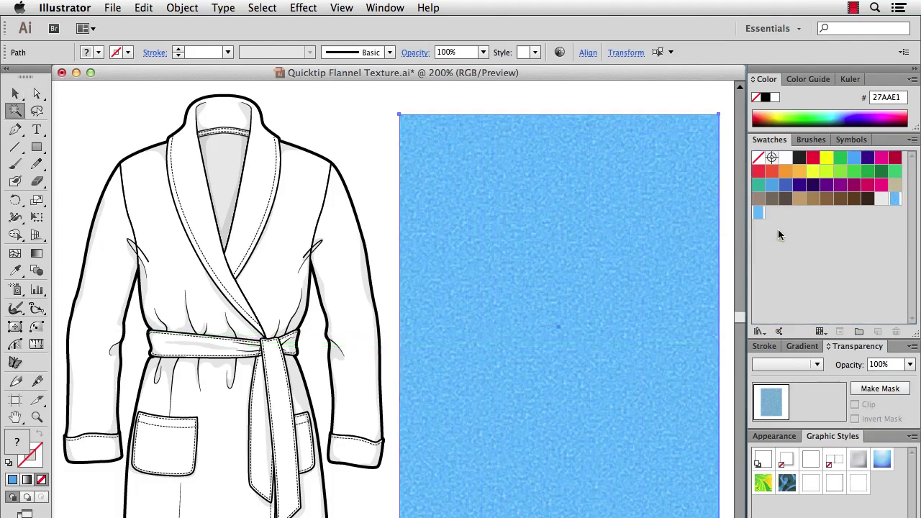
{"action": "left_click", "coordinate": [309, 186]}
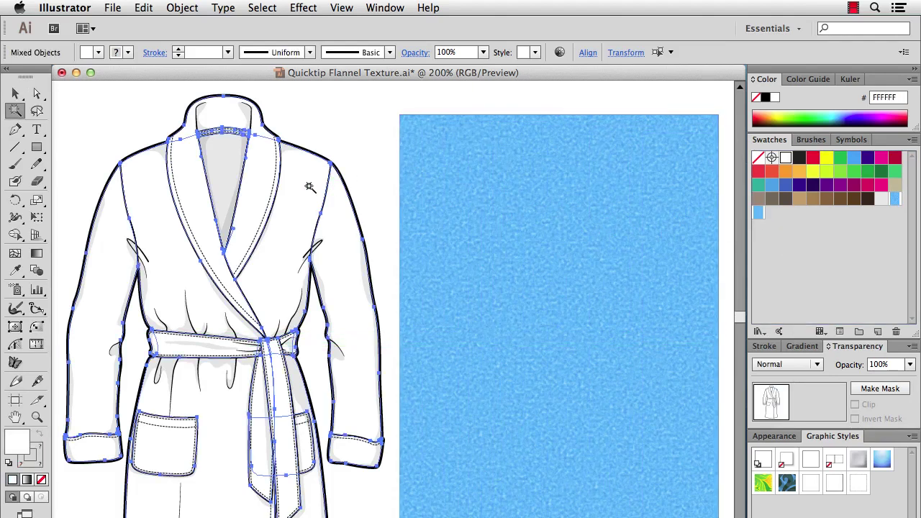
{"action": "left_click", "coordinate": [758, 212]}
{"action": "left_click", "coordinate": [342, 122]}
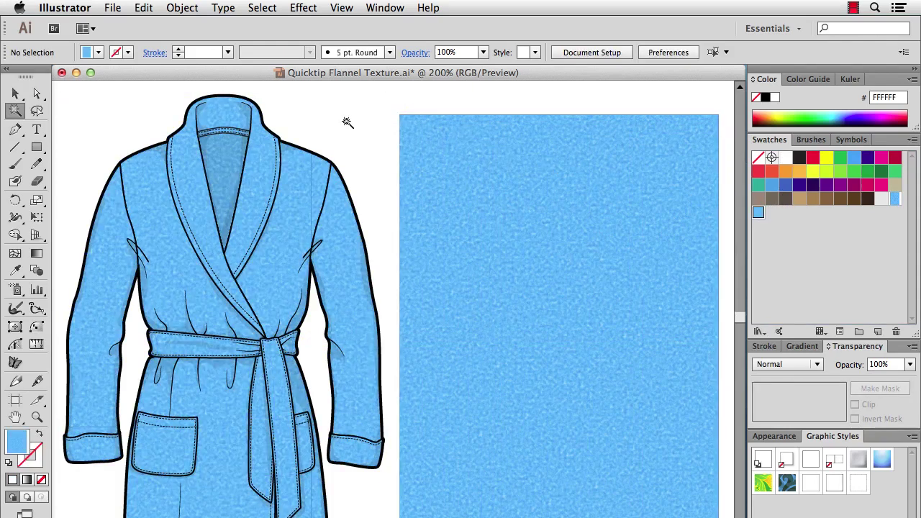
{"action": "key", "text": "v"}
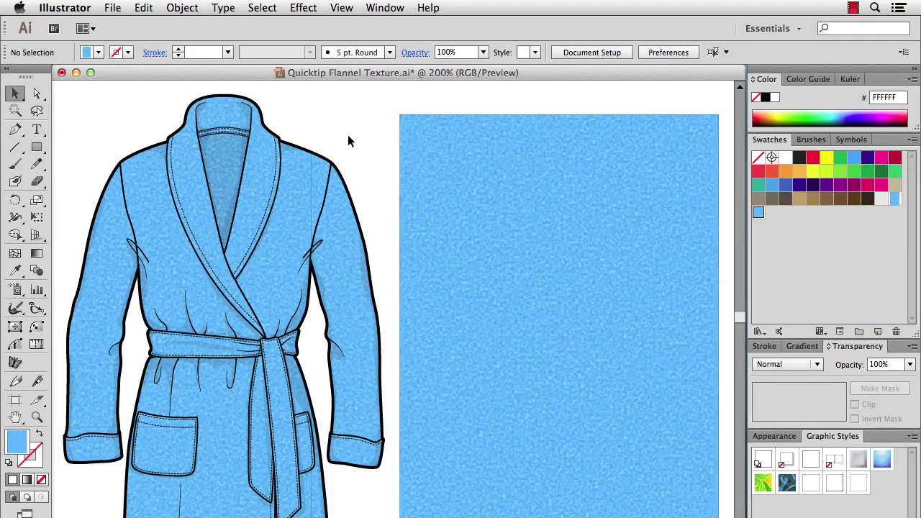
Step: Replace the rectangle's AI_Static filter with the AI_Turbulence_3 SVG filter
{"action": "key", "text": "a"}
{"action": "left_click", "coordinate": [534, 209]}
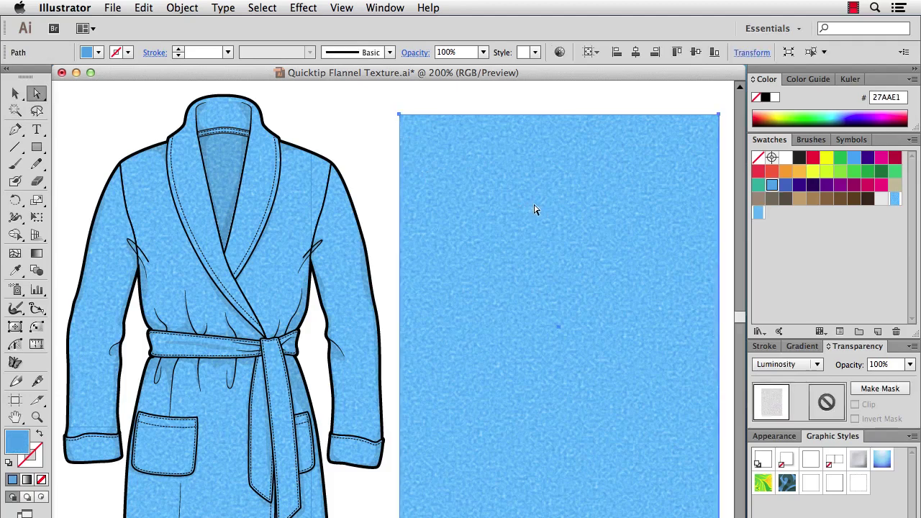
{"action": "left_click", "coordinate": [773, 437]}
{"action": "left_click", "coordinate": [861, 511]}
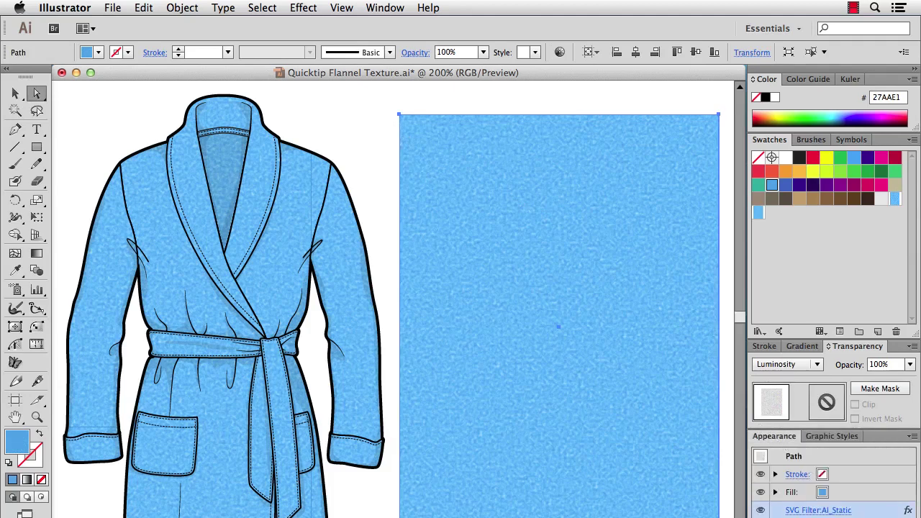
{"action": "key", "text": "Delete"}
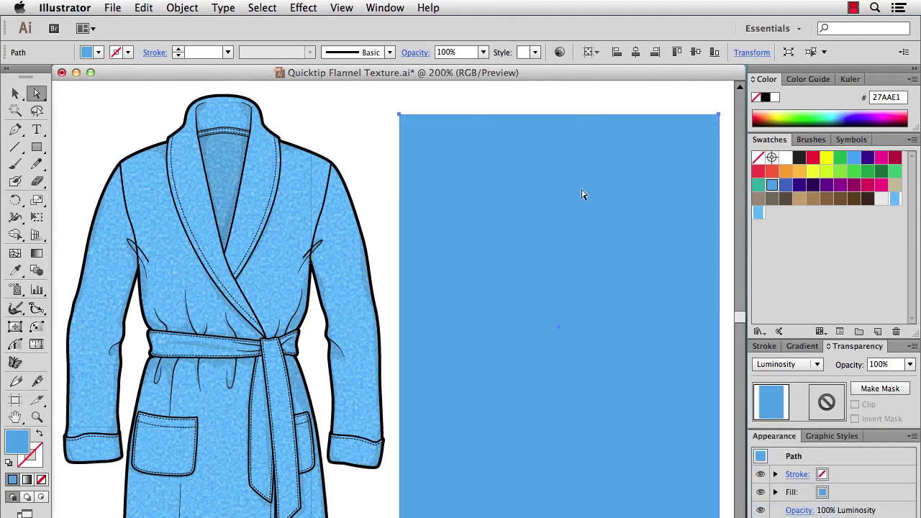
{"action": "left_click", "coordinate": [311, 7]}
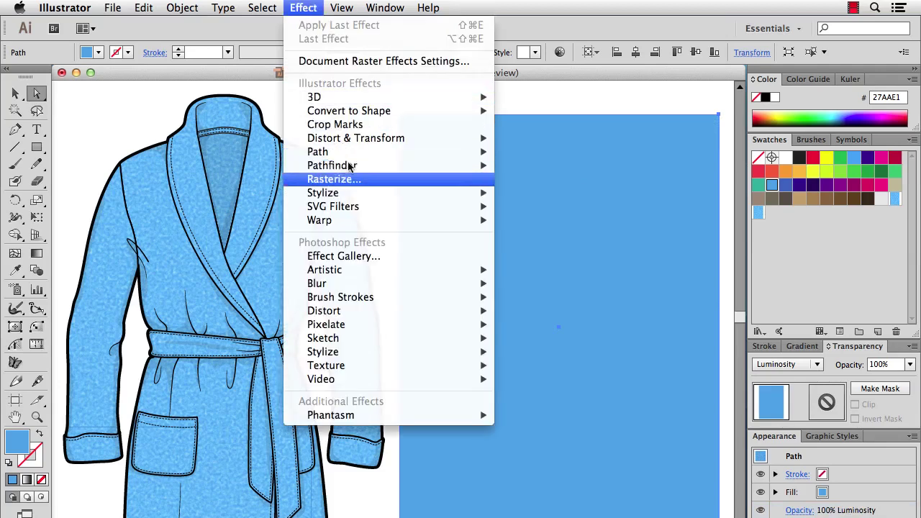
{"action": "mouse_move", "coordinate": [356, 207]}
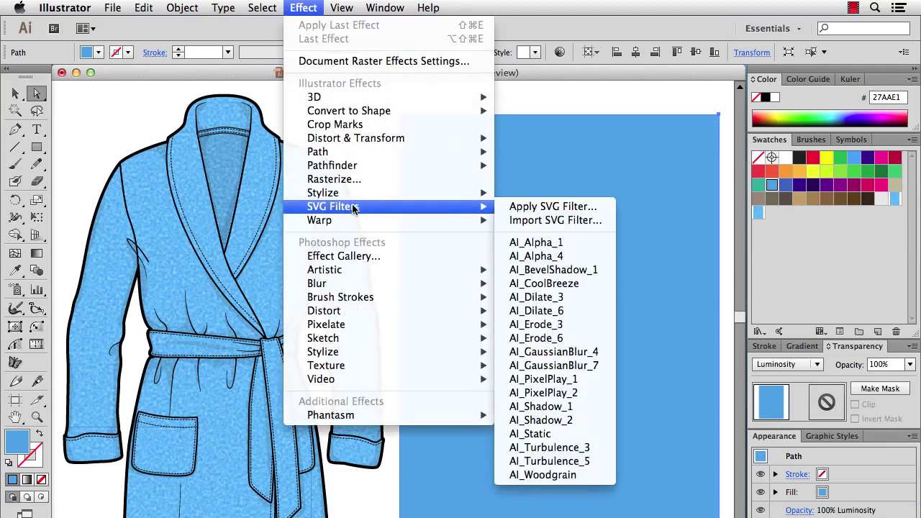
{"action": "left_click", "coordinate": [574, 447]}
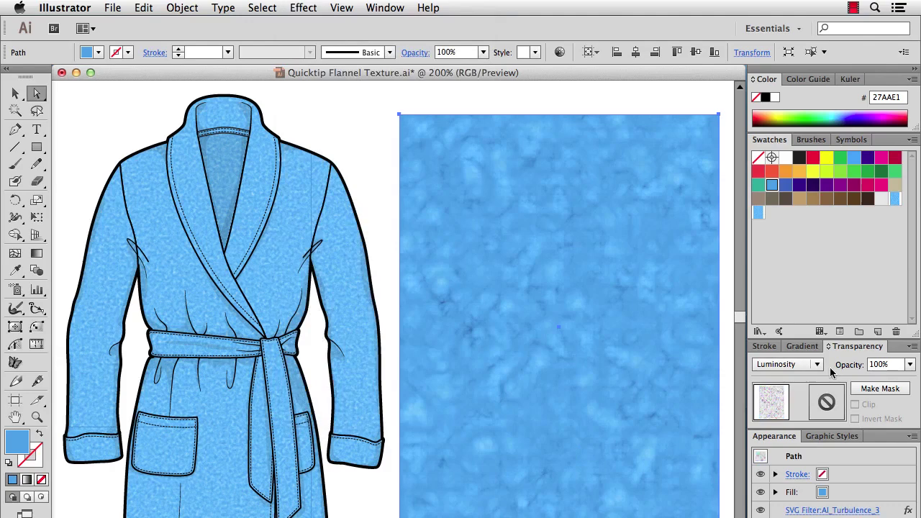
Step: Blend the turbulence-textured rectangle in Luminosity mode
{"action": "left_click", "coordinate": [788, 364]}
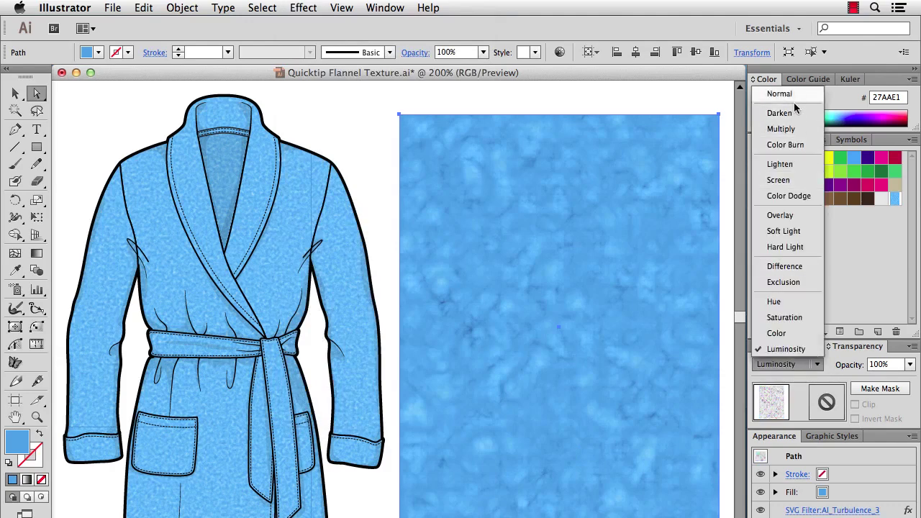
{"action": "left_click", "coordinate": [790, 94]}
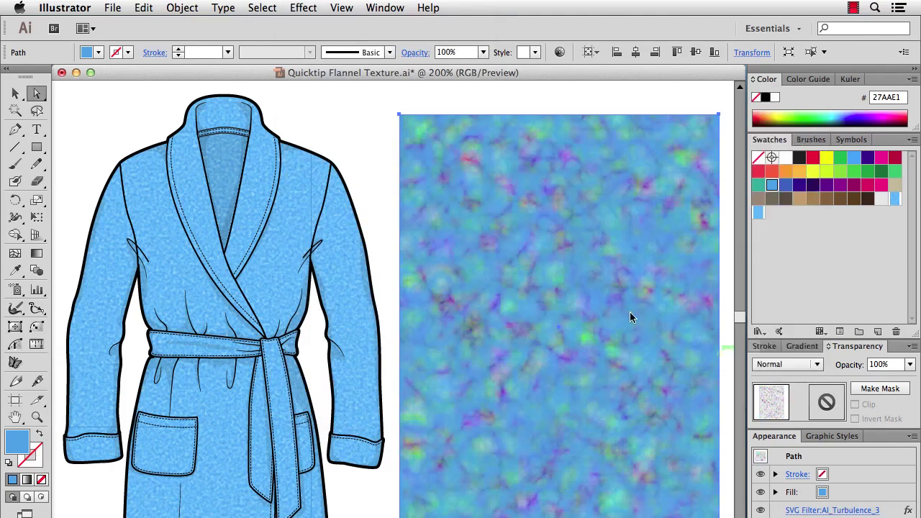
{"action": "left_click", "coordinate": [817, 364]}
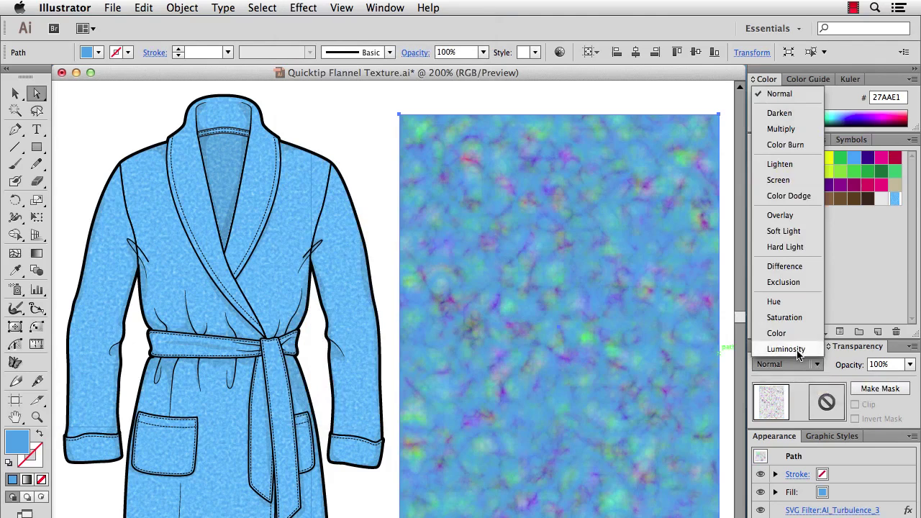
{"action": "left_click", "coordinate": [796, 347]}
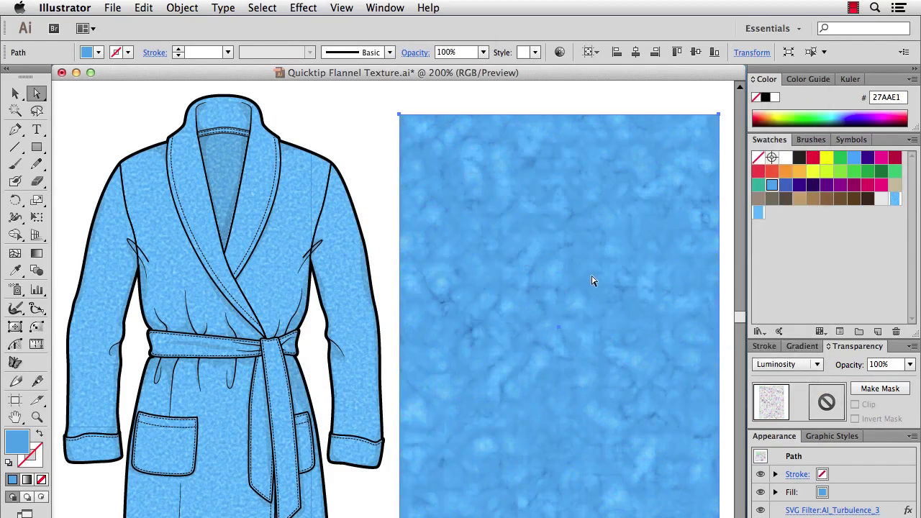
Step: Undo and redo the Luminosity blend, then apply the AI_Turbulence_5 SVG filter
{"action": "key", "text": "super+z"}
{"action": "key", "text": "super+shift+z"}
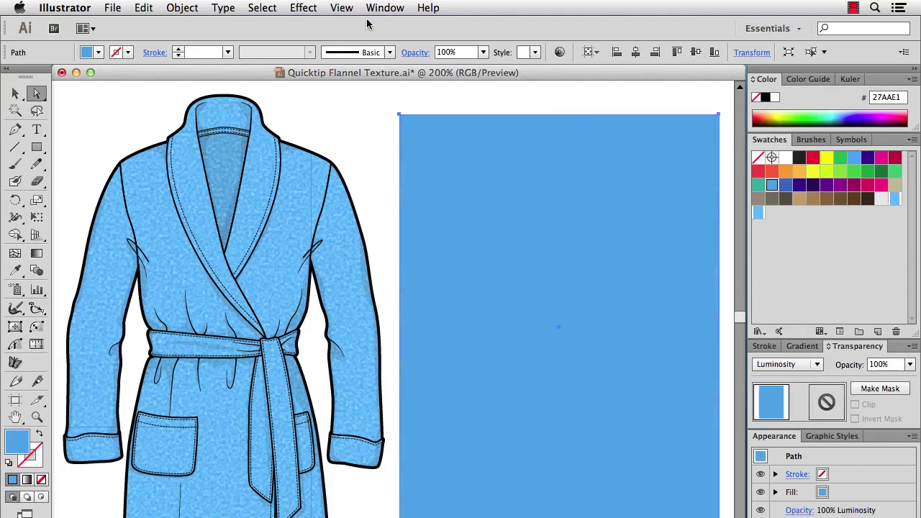
{"action": "left_click", "coordinate": [312, 7]}
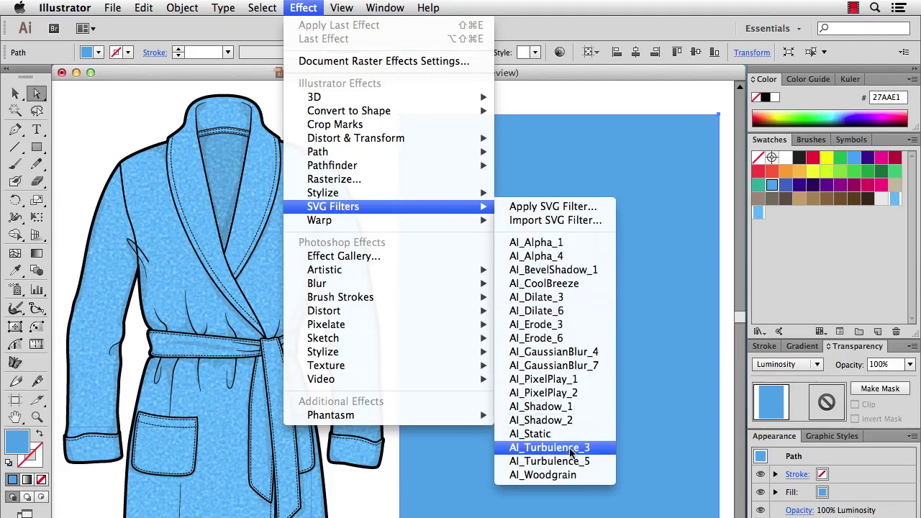
{"action": "left_click", "coordinate": [564, 464]}
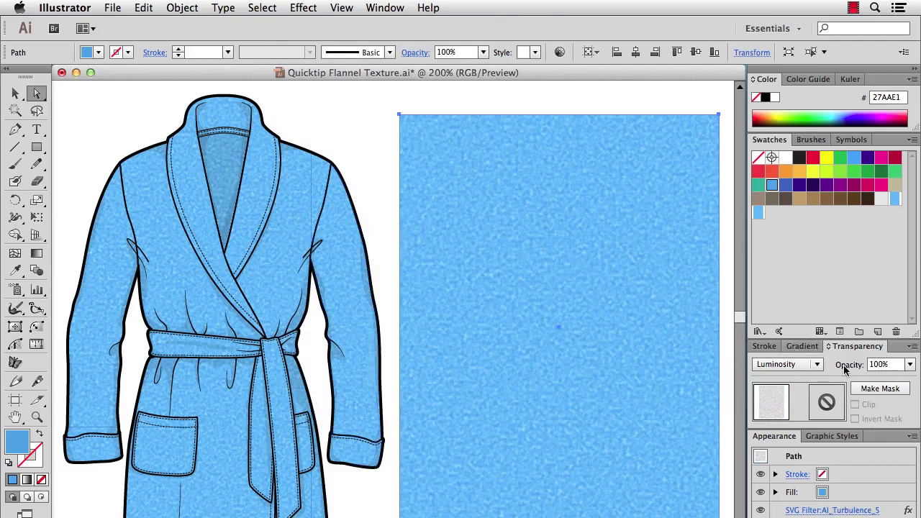
Step: Try the texture at 60% and 30% opacity, then return it to 100%
{"action": "left_click", "coordinate": [909, 364]}
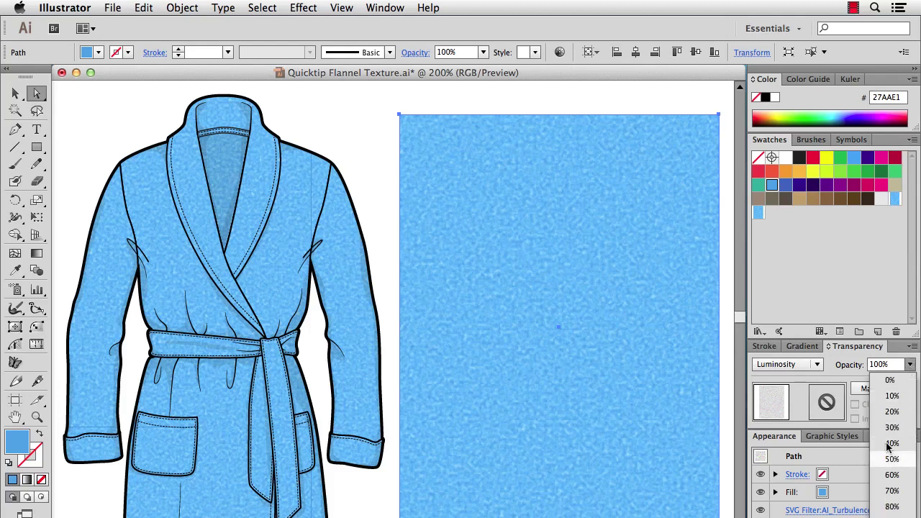
{"action": "left_click", "coordinate": [892, 475]}
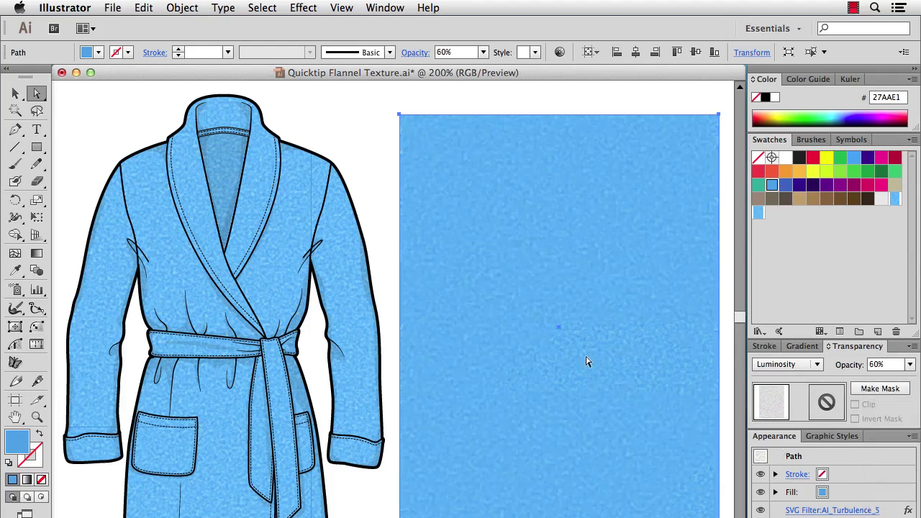
{"action": "left_click", "coordinate": [911, 365]}
{"action": "left_click", "coordinate": [894, 427]}
{"action": "left_click", "coordinate": [910, 365]}
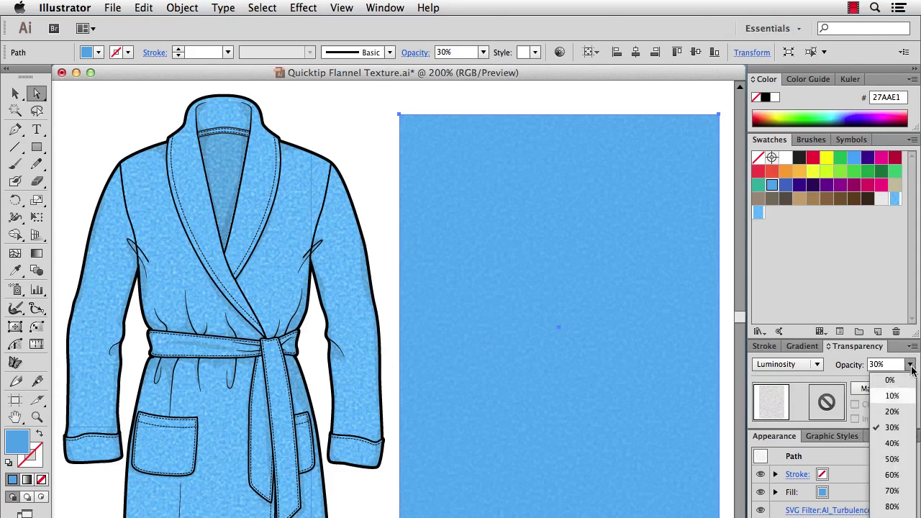
{"action": "left_click", "coordinate": [893, 508]}
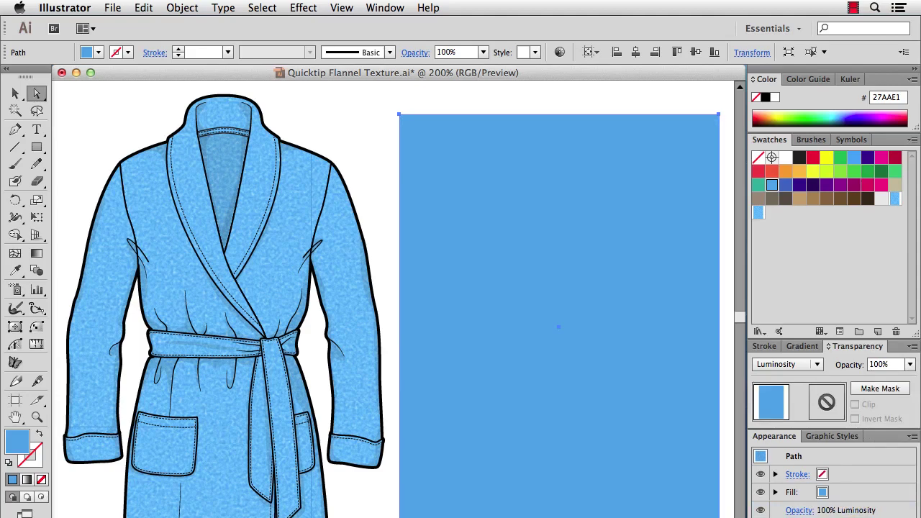
Step: Apply the AI_Woodgrain SVG filter to the rectangle at 60% opacity
{"action": "left_click", "coordinate": [301, 8]}
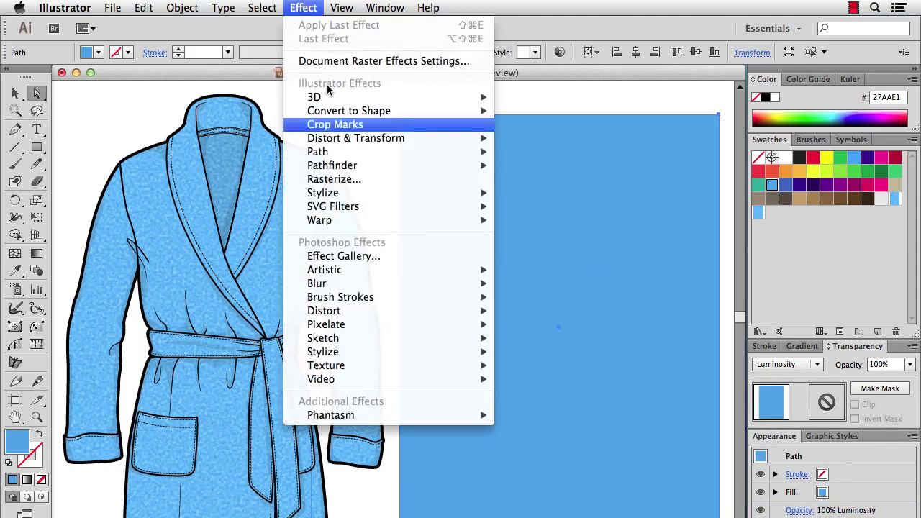
{"action": "mouse_move", "coordinate": [358, 207]}
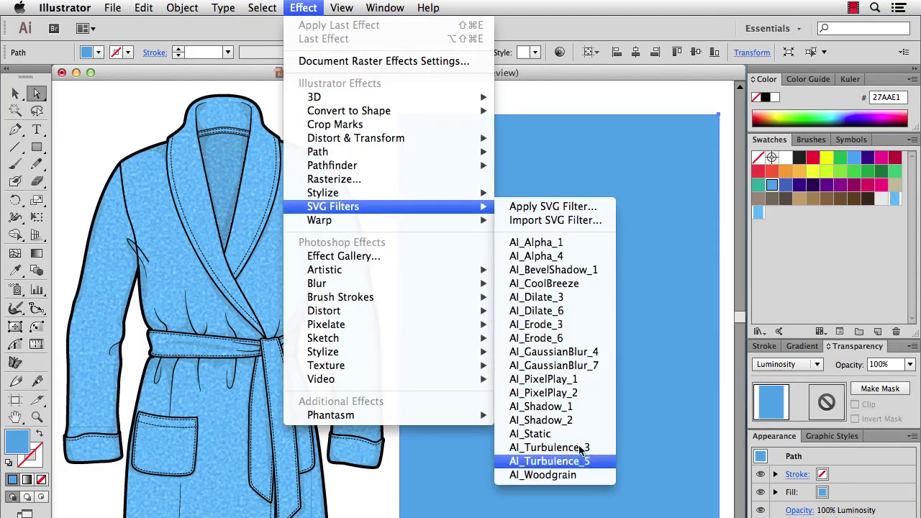
{"action": "left_click", "coordinate": [563, 477]}
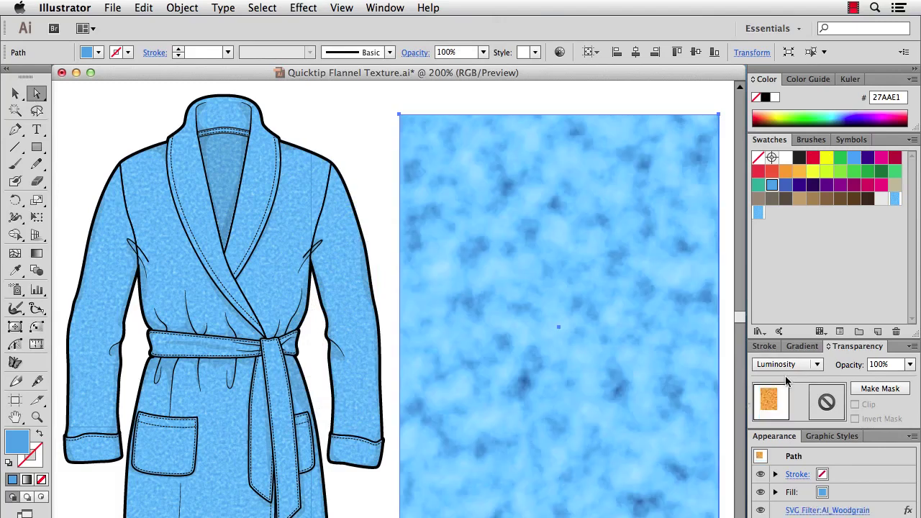
{"action": "left_click", "coordinate": [909, 364]}
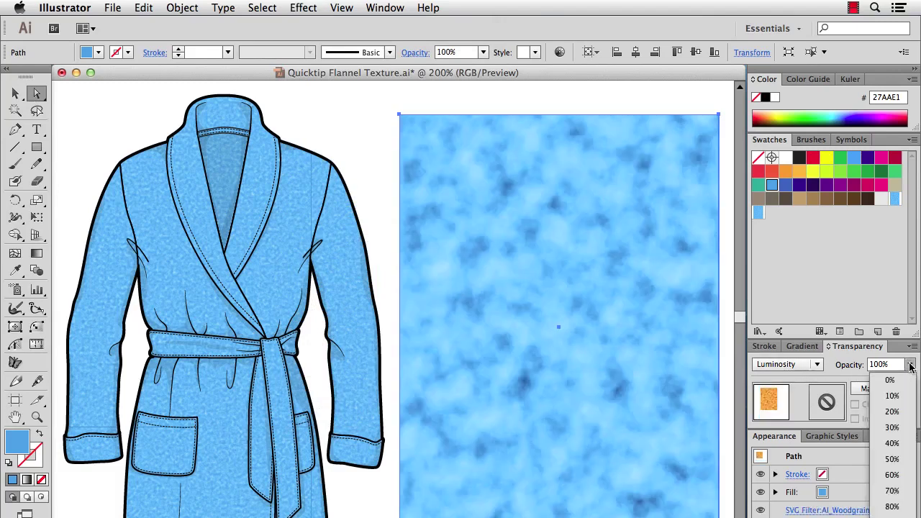
{"action": "left_click", "coordinate": [907, 475]}
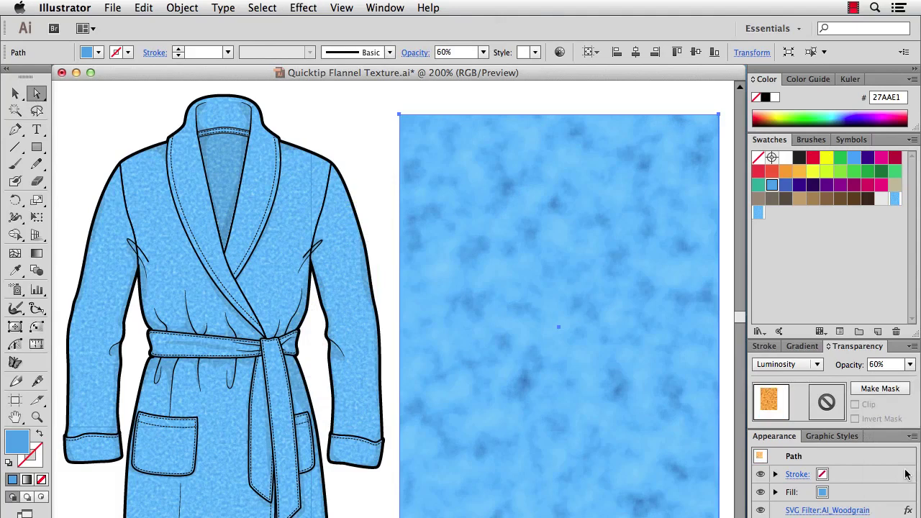
Step: Select the texture rectangle and cut it from the canvas
{"action": "key", "text": "v"}
{"action": "left_click_drag", "start_coordinate": [381, 99], "coordinate": [452, 157]}
{"action": "key", "text": "super+x"}
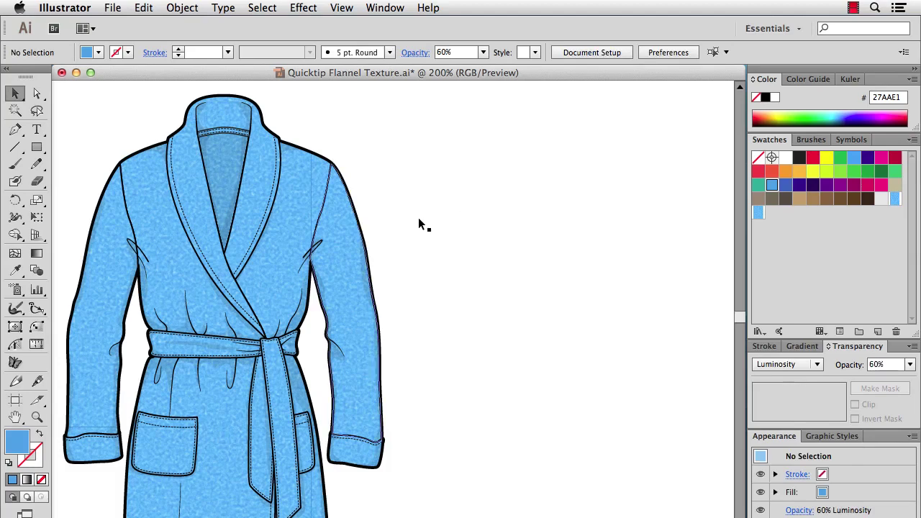
Step: Duplicate the robe to the right and shift the copy's hue to orange with Recolor Artwork
{"action": "left_click", "coordinate": [238, 208]}
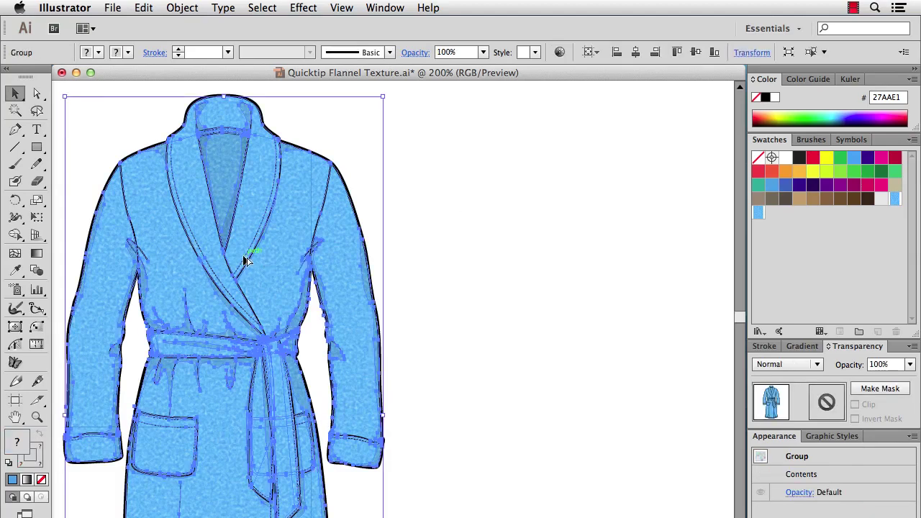
{"action": "left_click_drag", "start_coordinate": [245, 260], "coordinate": [480, 256]}
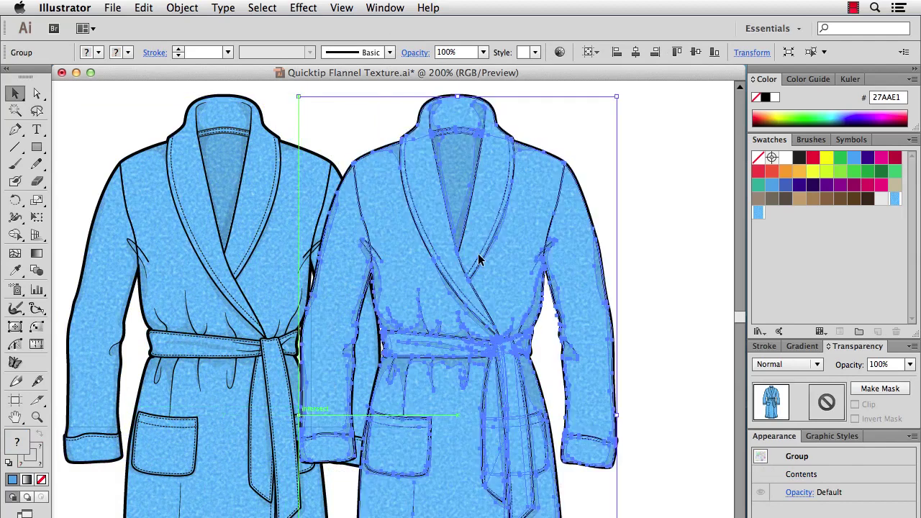
{"action": "left_click", "coordinate": [560, 53]}
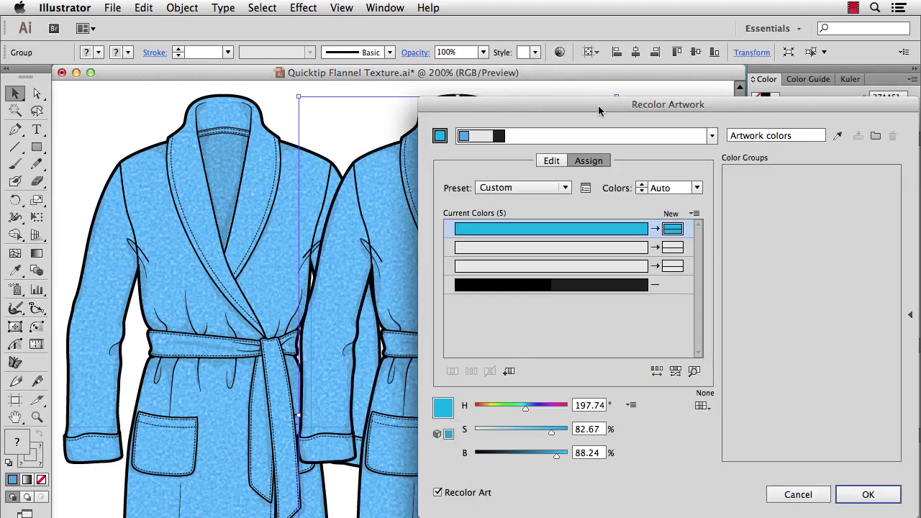
{"action": "left_click_drag", "start_coordinate": [598, 105], "coordinate": [747, 70]}
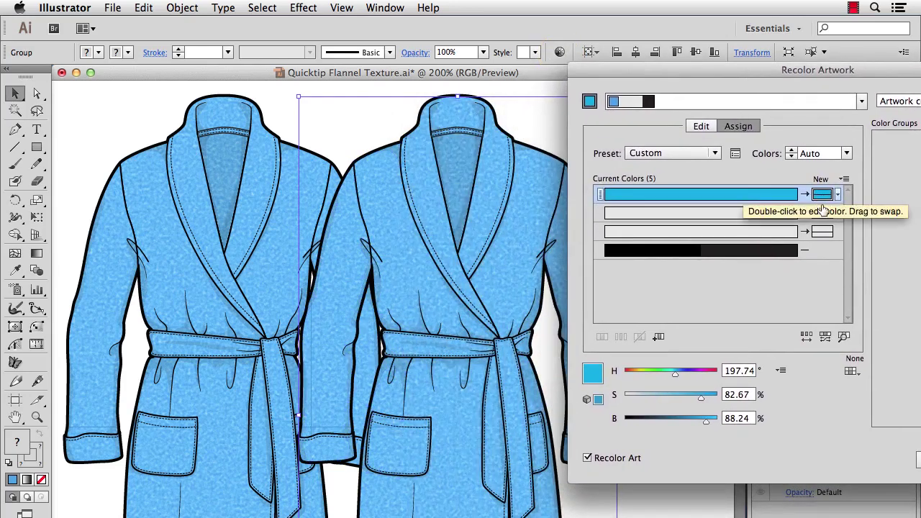
{"action": "left_click_drag", "start_coordinate": [675, 373], "coordinate": [631, 368]}
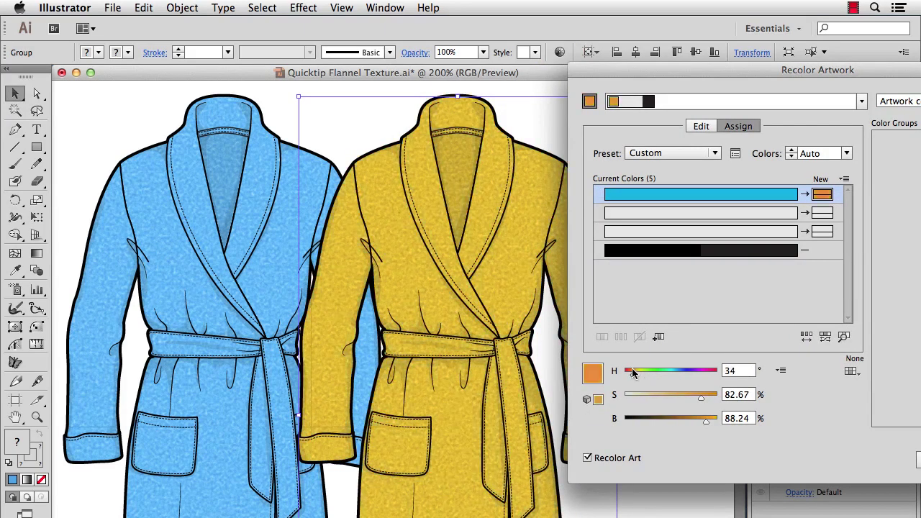
{"action": "left_click_drag", "start_coordinate": [711, 68], "coordinate": [592, 66]}
{"action": "left_click", "coordinate": [899, 502]}
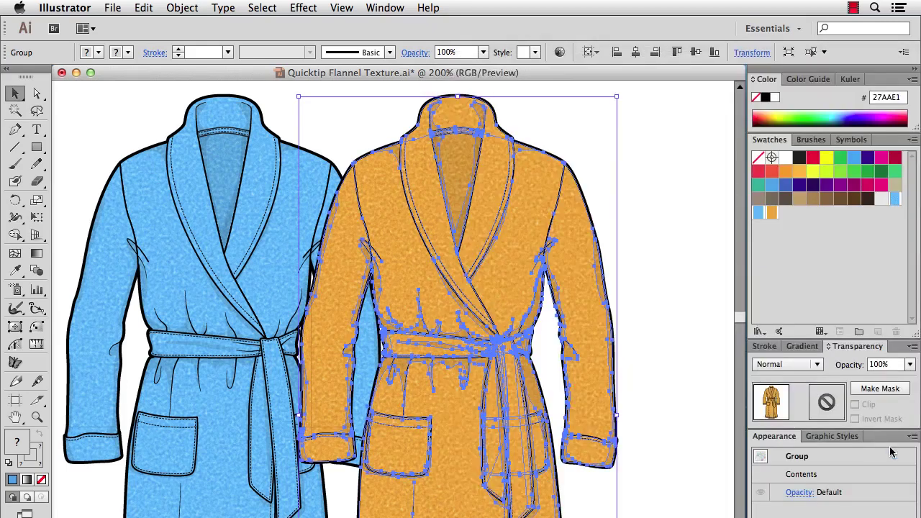
{"action": "left_click", "coordinate": [698, 319]}
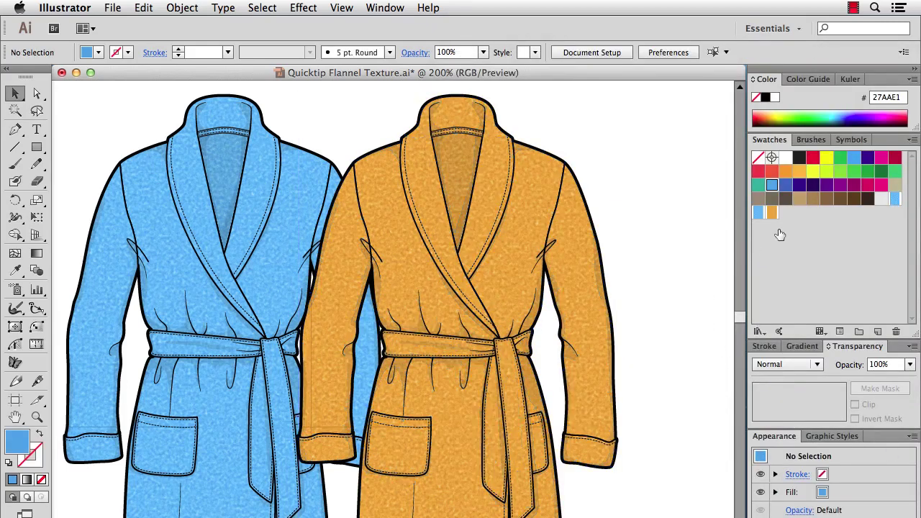